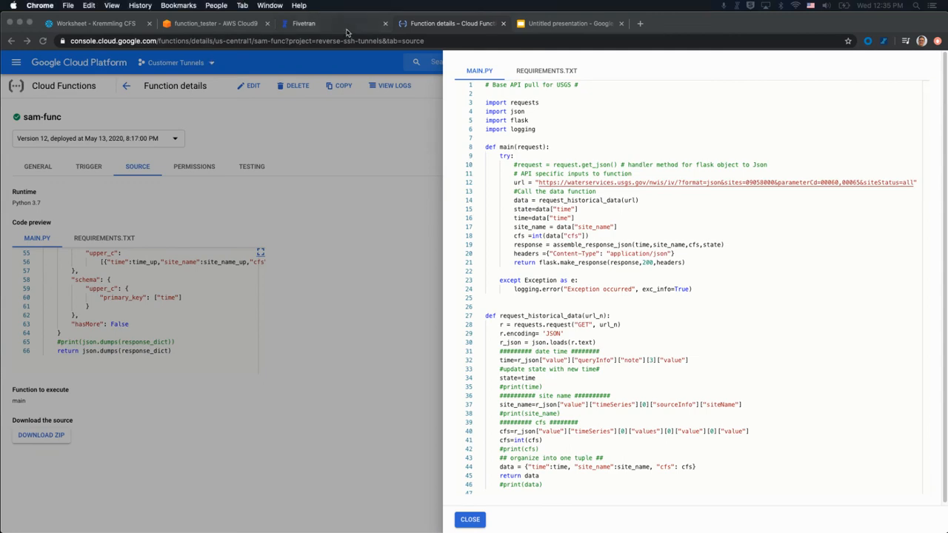
Switch from the sam-func source to Fivetran's Snowflake Warehouse destination page.
{"action": "left_click", "coordinate": [304, 23]}
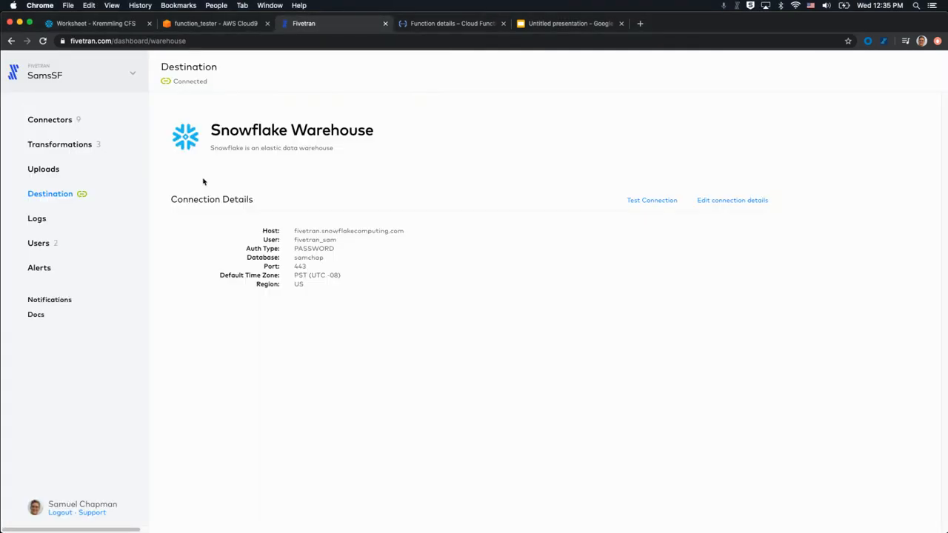
{"action": "left_click", "coordinate": [721, 204]}
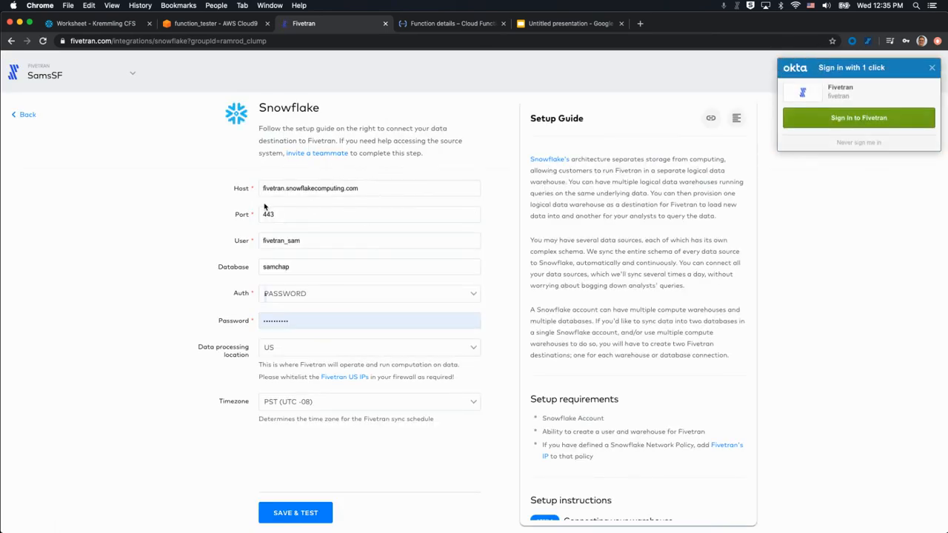
{"action": "left_click", "coordinate": [835, 117]}
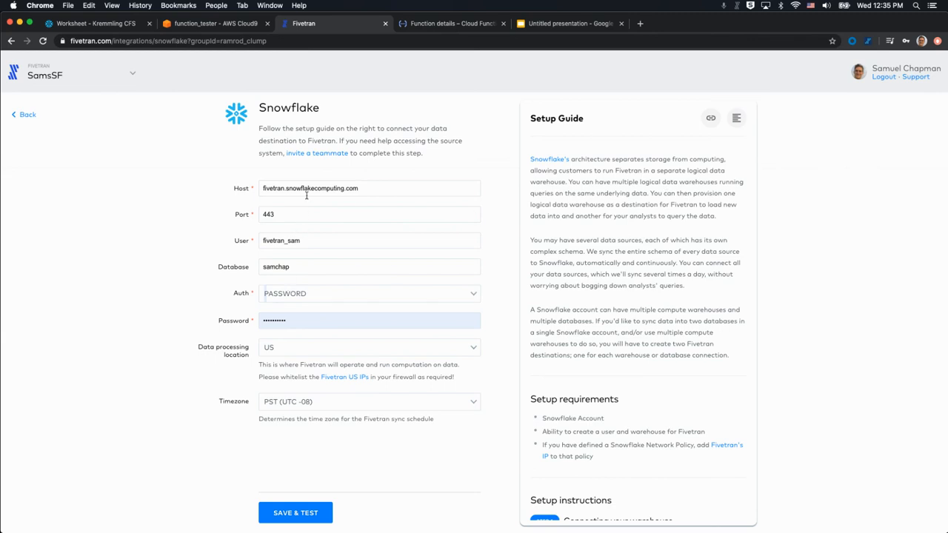
{"action": "scroll", "coordinate": [548, 251], "scroll_direction": "down", "scroll_amount": 1}
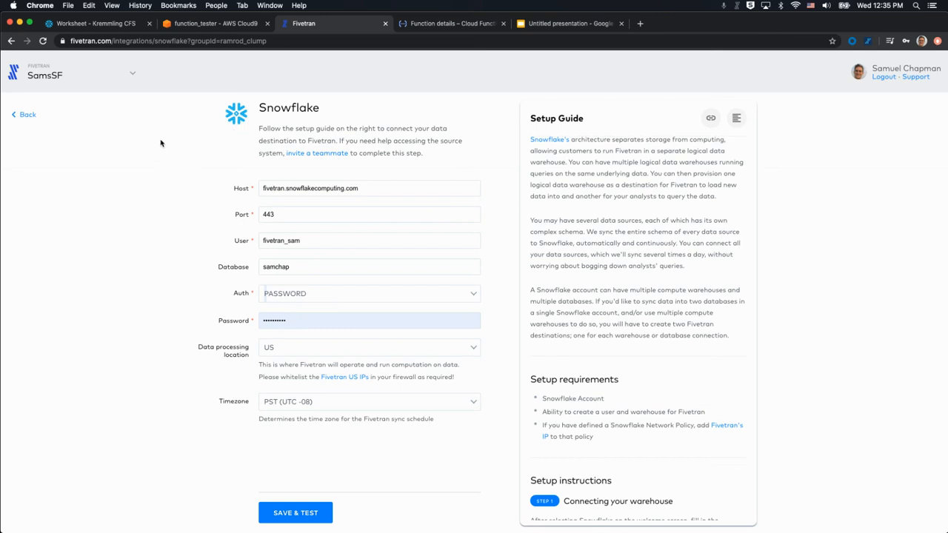
{"action": "left_click", "coordinate": [25, 116]}
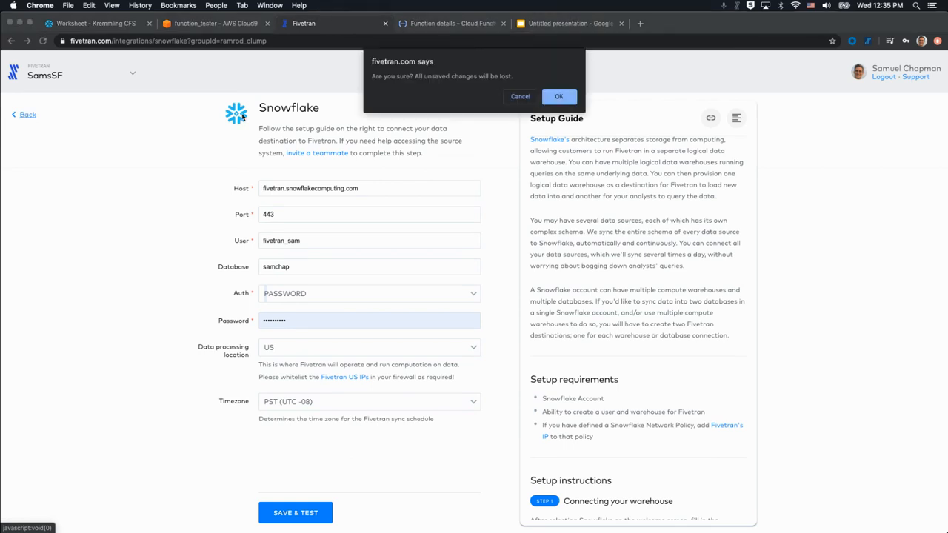
{"action": "left_click", "coordinate": [567, 97]}
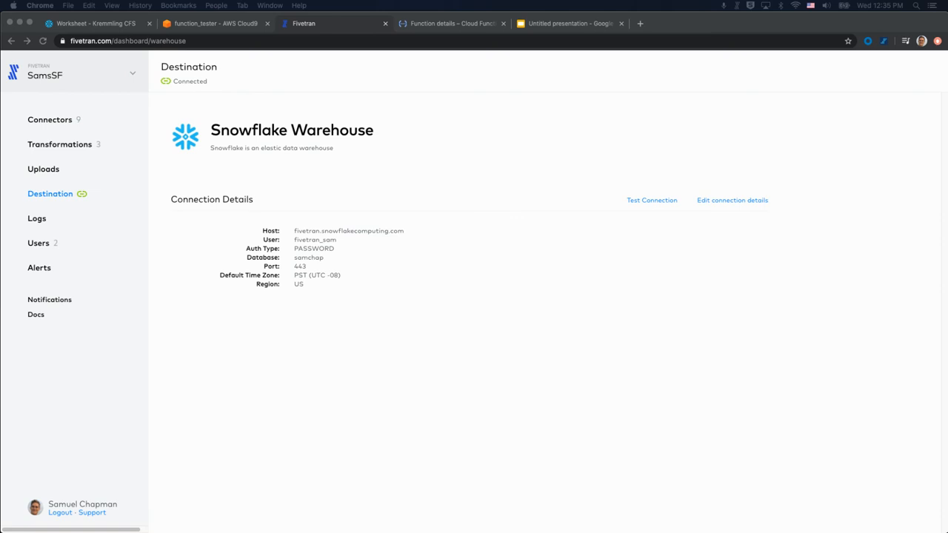
Open the google_cloud_function connector's Setup settings and its connection details form.
{"action": "left_click", "coordinate": [49, 121]}
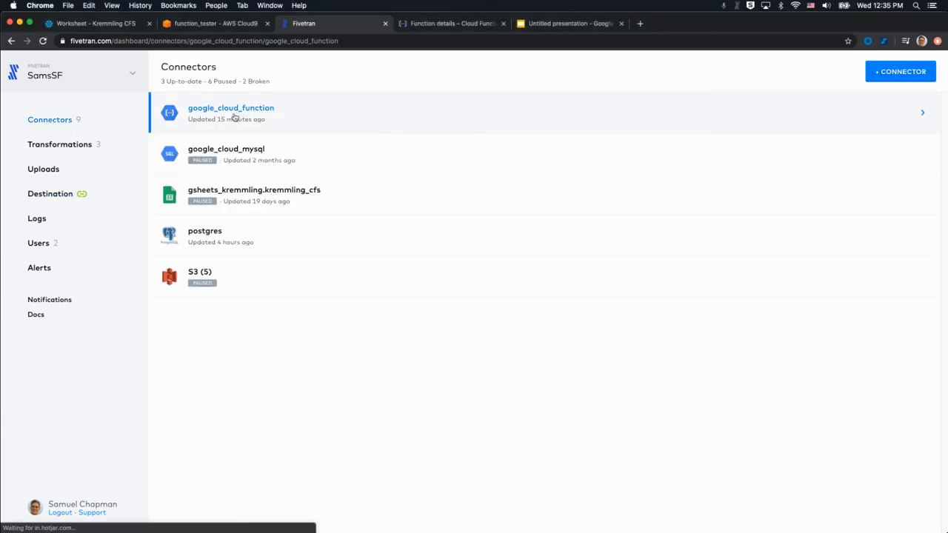
{"action": "left_click", "coordinate": [234, 116]}
{"action": "left_click", "coordinate": [305, 86]}
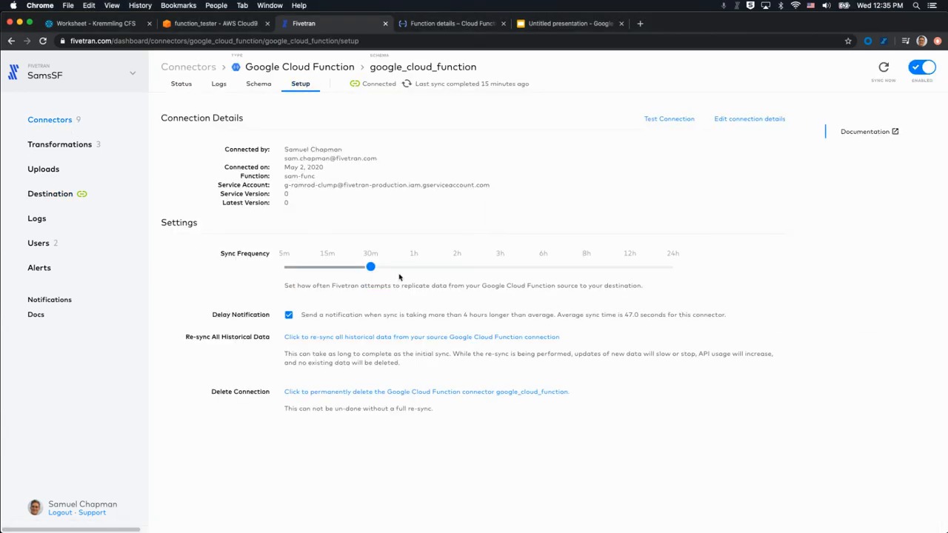
{"action": "left_click", "coordinate": [782, 119]}
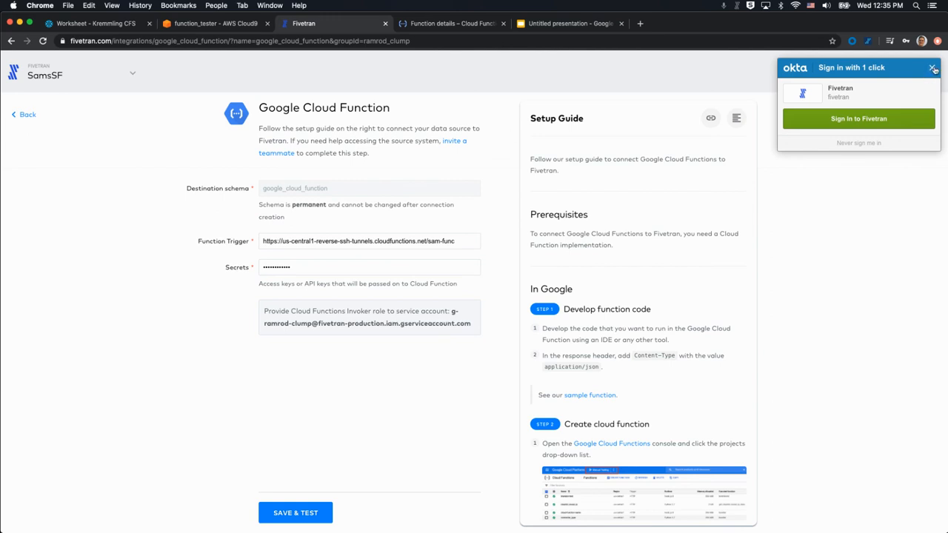
Discard the connection form without saving, recheck Setup, and return to the Connectors list.
{"action": "left_click", "coordinate": [27, 117]}
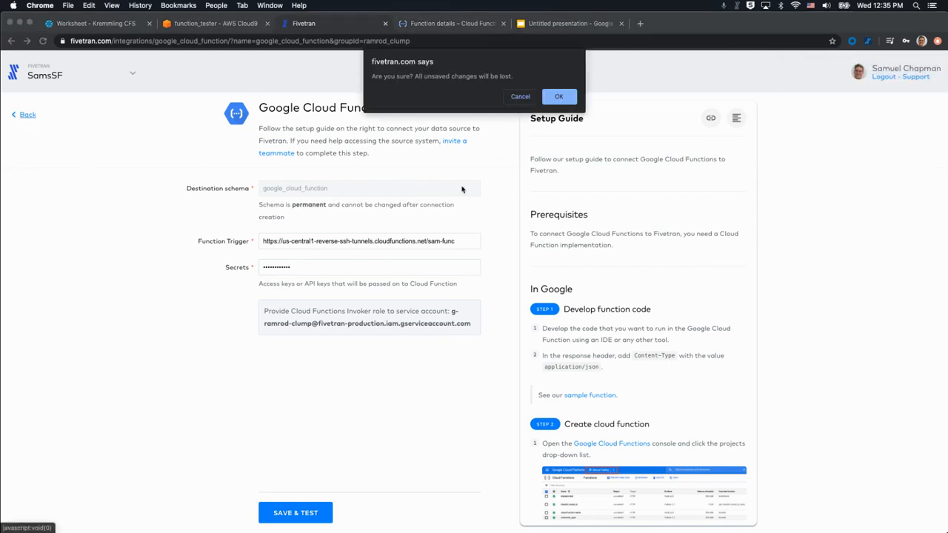
{"action": "left_click", "coordinate": [557, 98]}
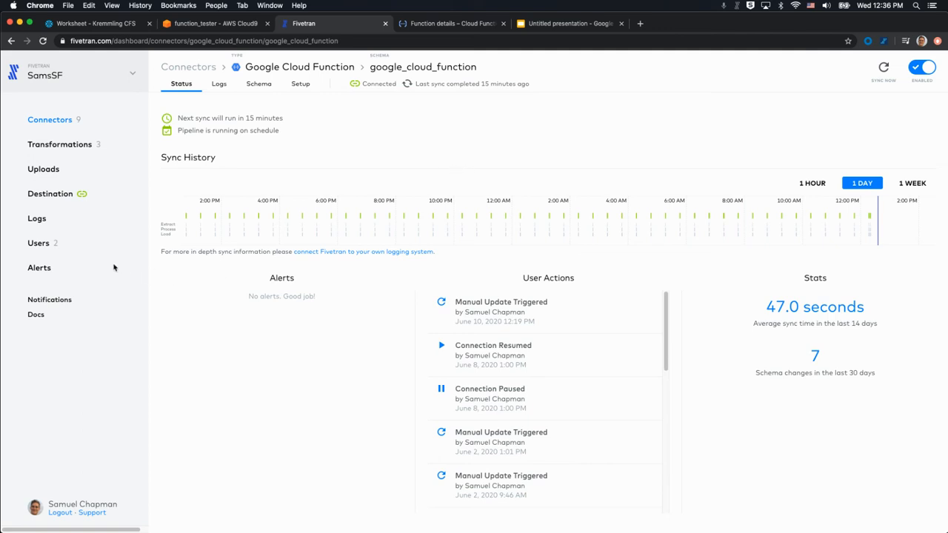
{"action": "left_click", "coordinate": [300, 85]}
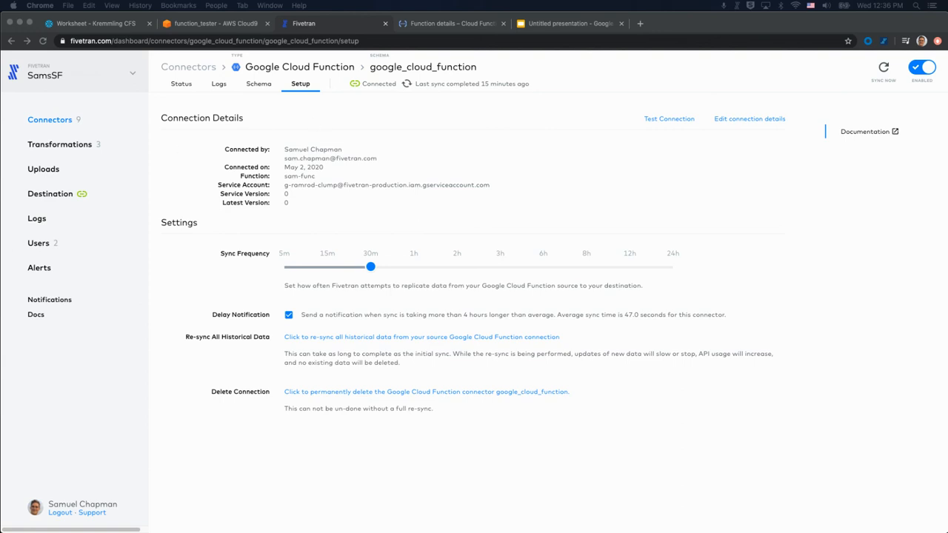
{"action": "left_click", "coordinate": [53, 123]}
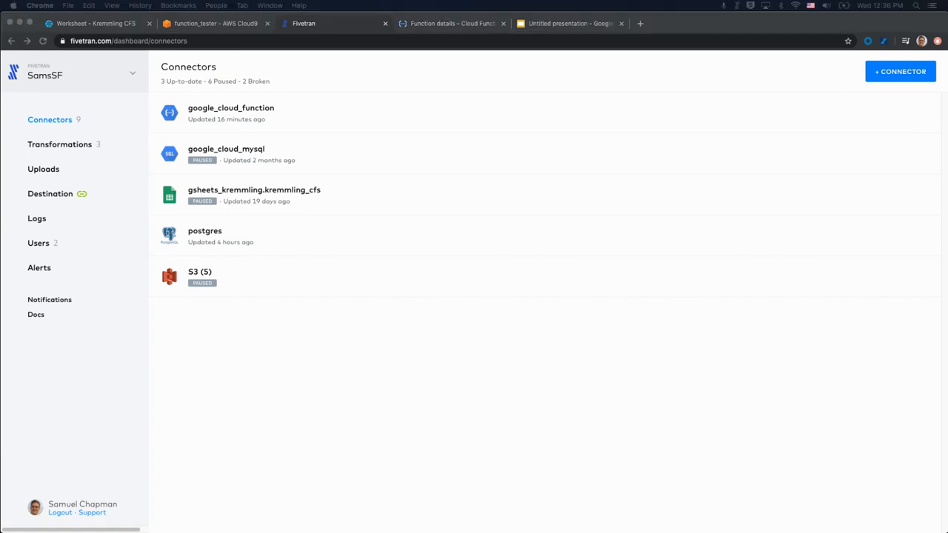
Open the gsheets_kremmling.kremmling_cfs connector's Setup settings and its connection details form.
{"action": "left_click", "coordinate": [303, 82]}
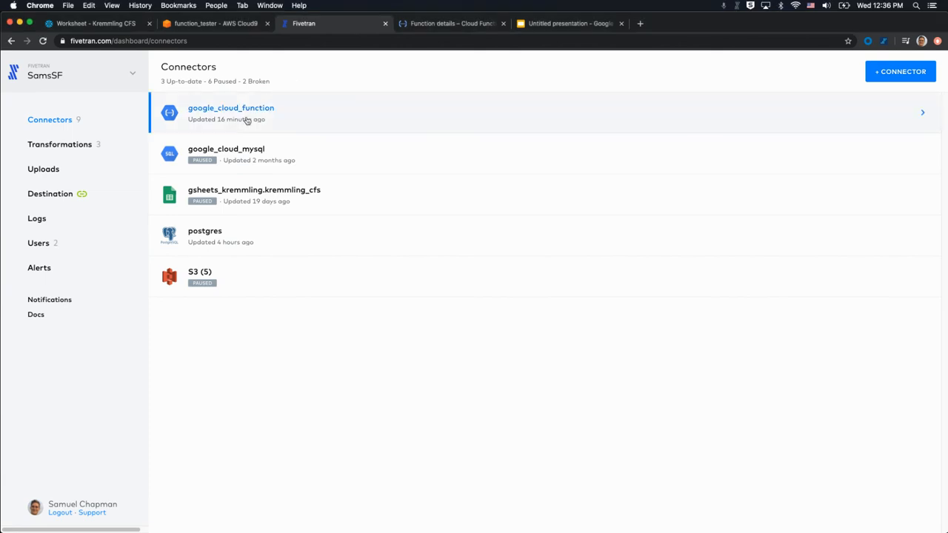
{"action": "left_click", "coordinate": [271, 199]}
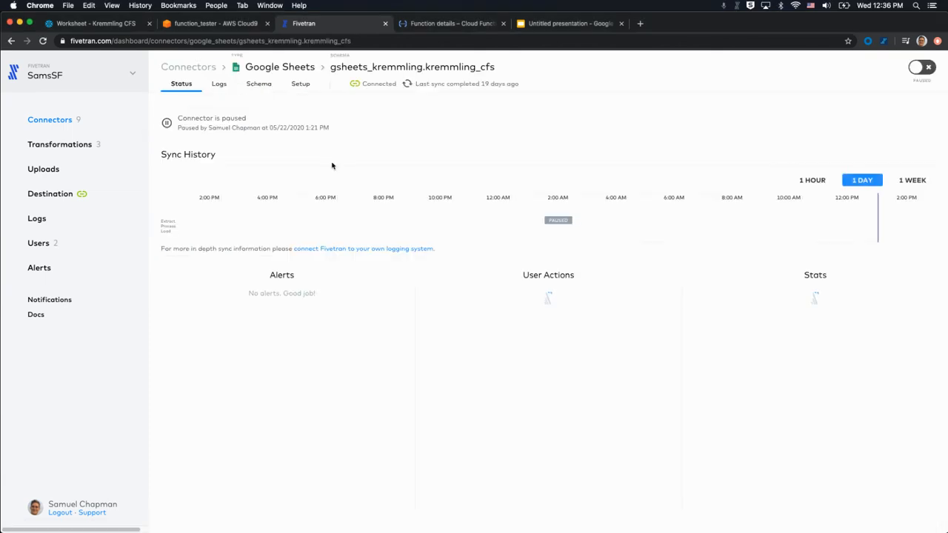
{"action": "left_click", "coordinate": [300, 85]}
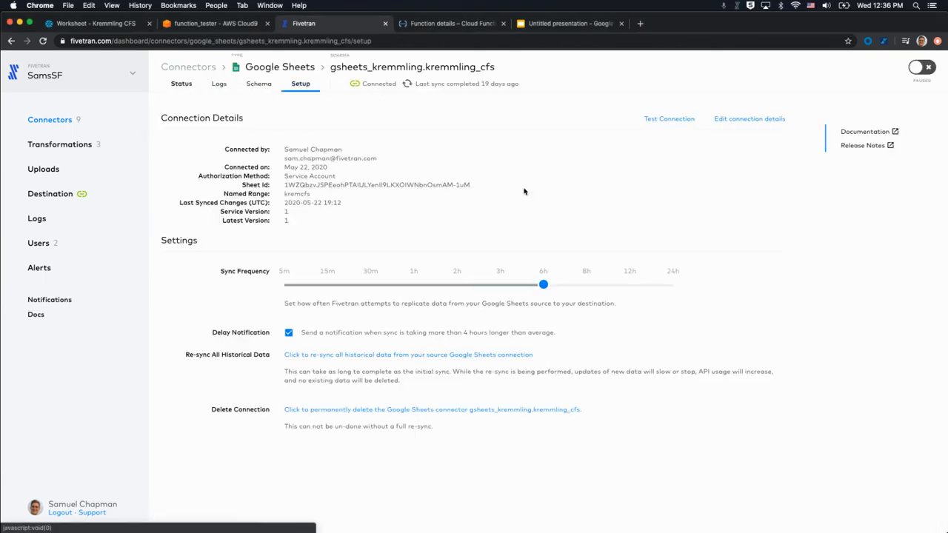
{"action": "left_click", "coordinate": [743, 119]}
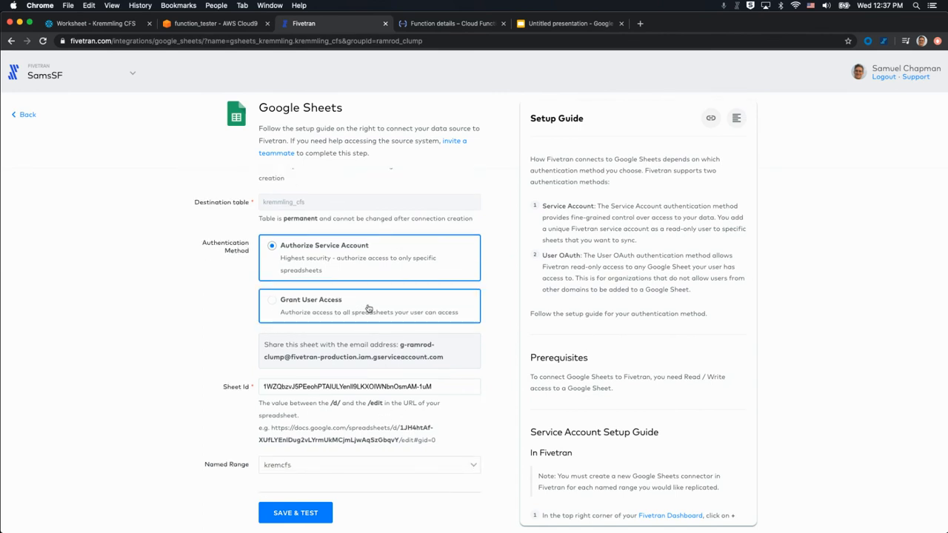
Discard the Google Sheets form without saving and open the S3 (5) connectors group.
{"action": "scroll", "coordinate": [393, 202], "scroll_direction": "up", "scroll_amount": 1}
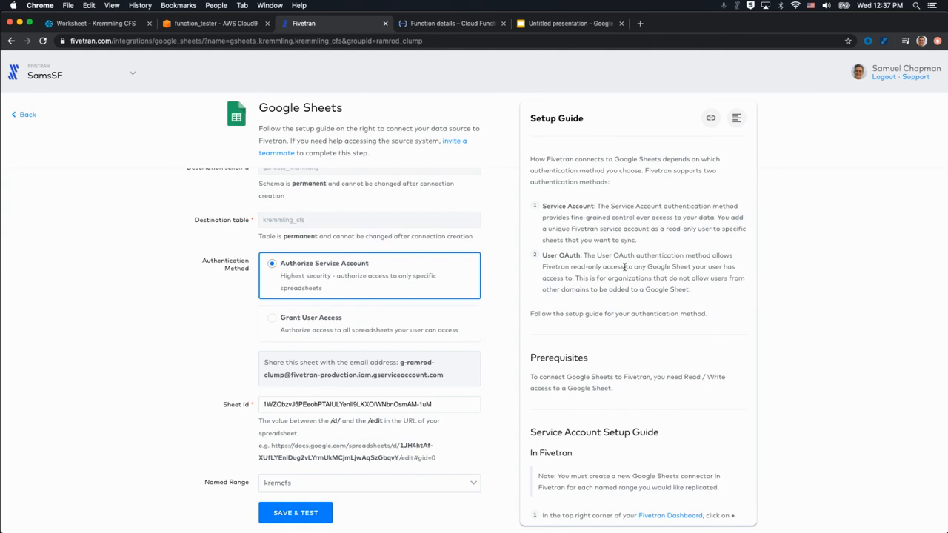
{"action": "scroll", "coordinate": [363, 239], "scroll_direction": "up", "scroll_amount": 1}
{"action": "left_click", "coordinate": [27, 115]}
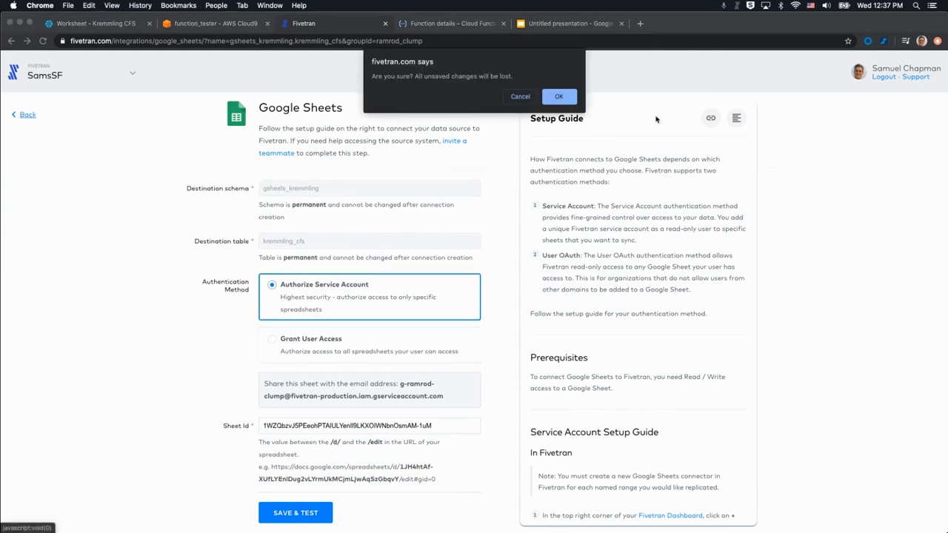
{"action": "left_click", "coordinate": [558, 97]}
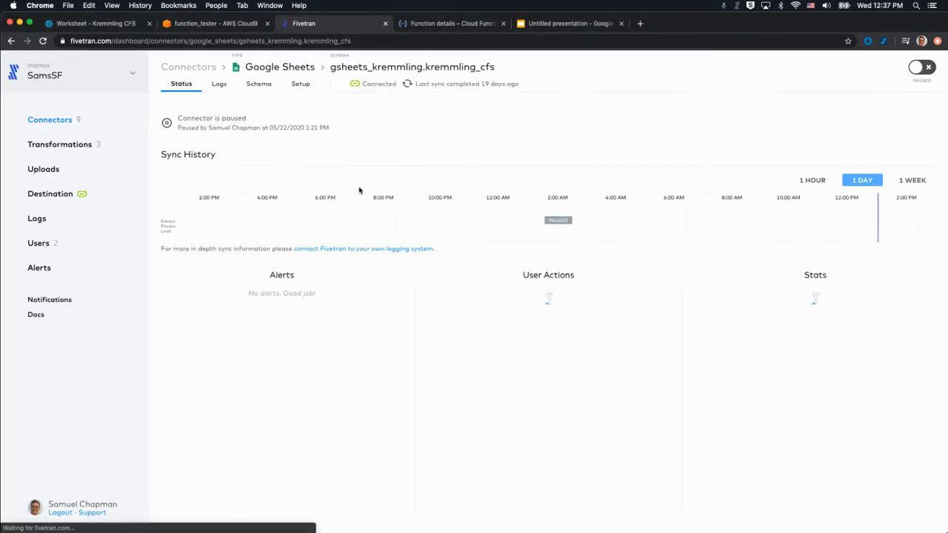
{"action": "left_click", "coordinate": [50, 121]}
{"action": "left_click", "coordinate": [223, 273]}
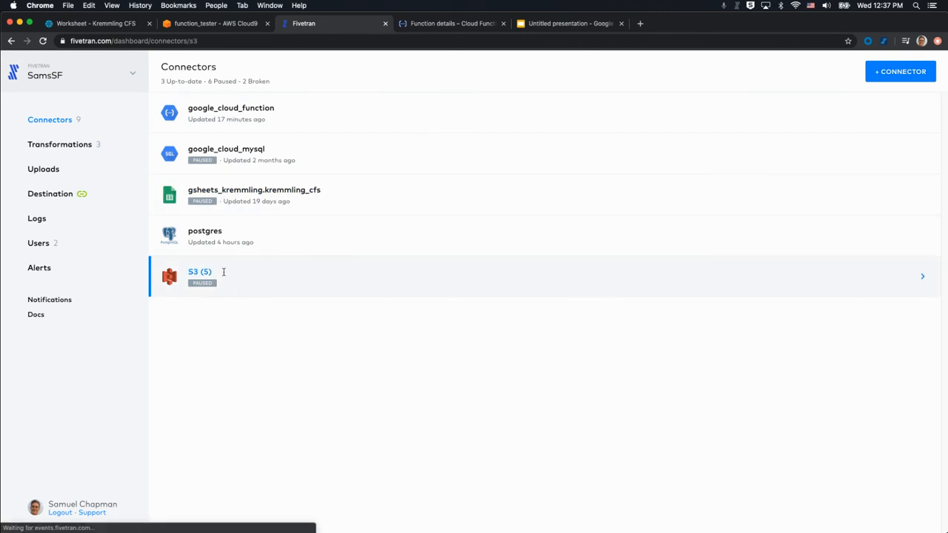
Open the s3_kremmling.kremmling setup form, scroll through it, and leave without saving changes.
{"action": "left_click", "coordinate": [258, 280]}
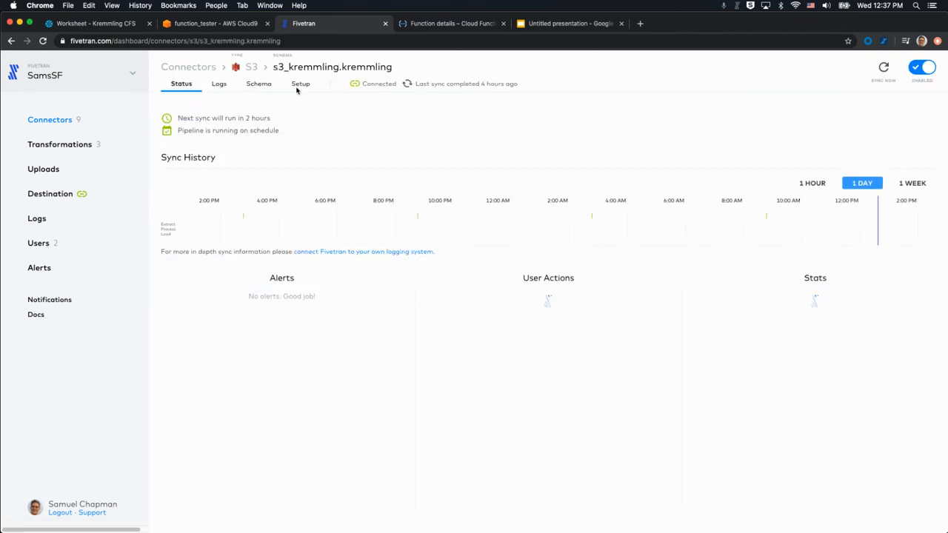
{"action": "left_click", "coordinate": [299, 84]}
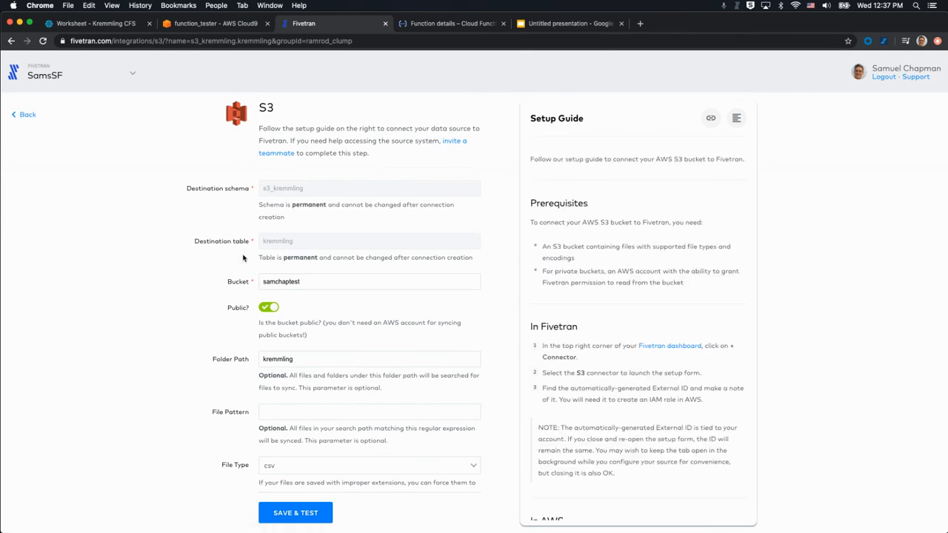
{"action": "scroll", "coordinate": [355, 294], "scroll_direction": "down", "scroll_amount": 3}
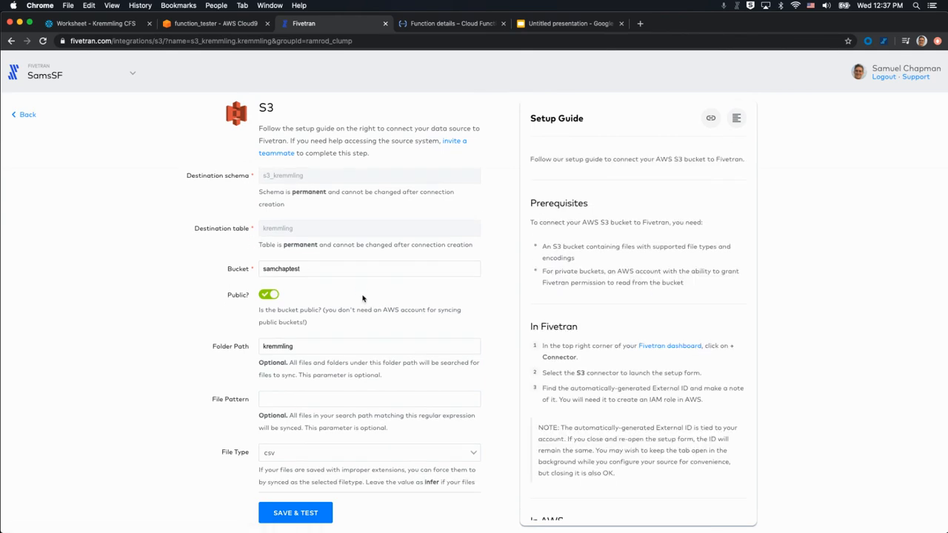
{"action": "scroll", "coordinate": [289, 297], "scroll_direction": "down", "scroll_amount": 2}
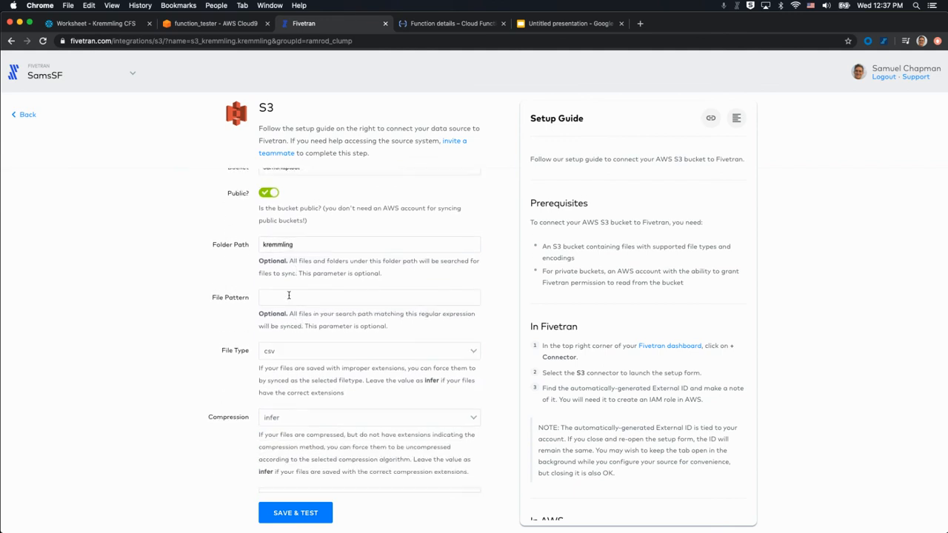
{"action": "scroll", "coordinate": [289, 296], "scroll_direction": "up", "scroll_amount": 5}
{"action": "left_click", "coordinate": [22, 116]}
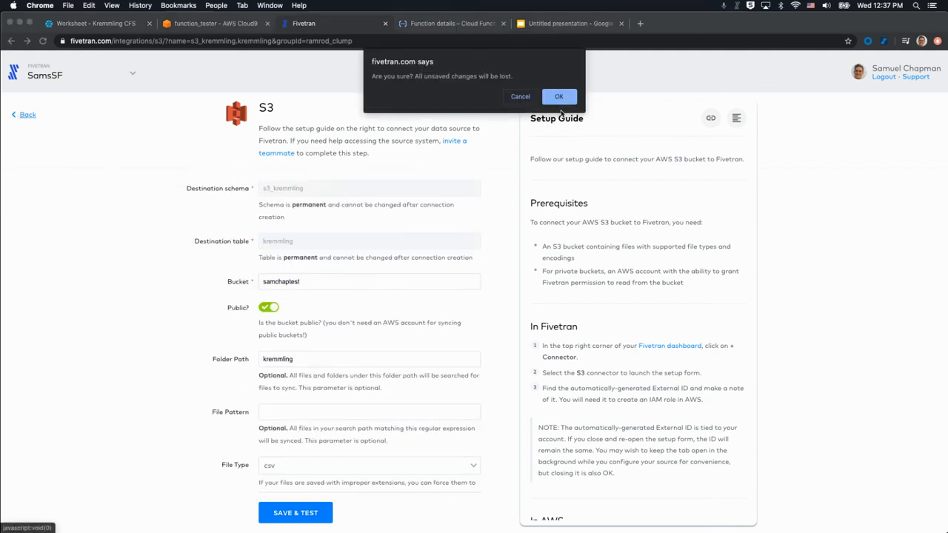
{"action": "left_click", "coordinate": [561, 94]}
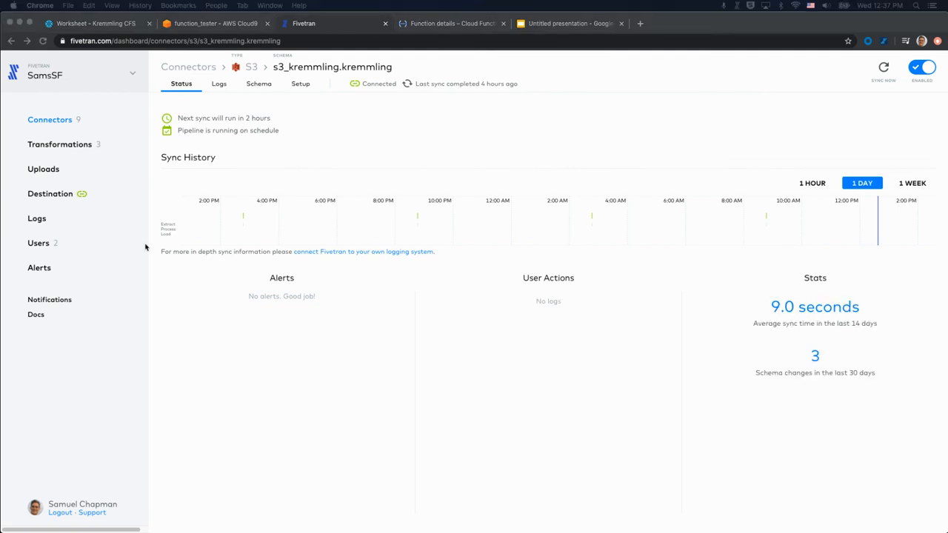
In the Snowflake worksheet, expand GOOGLE_CLOUD_FUNCTION, S3_KREMMLING and GSHEETS_KREMMLING to list their tables.
{"action": "left_click", "coordinate": [96, 24]}
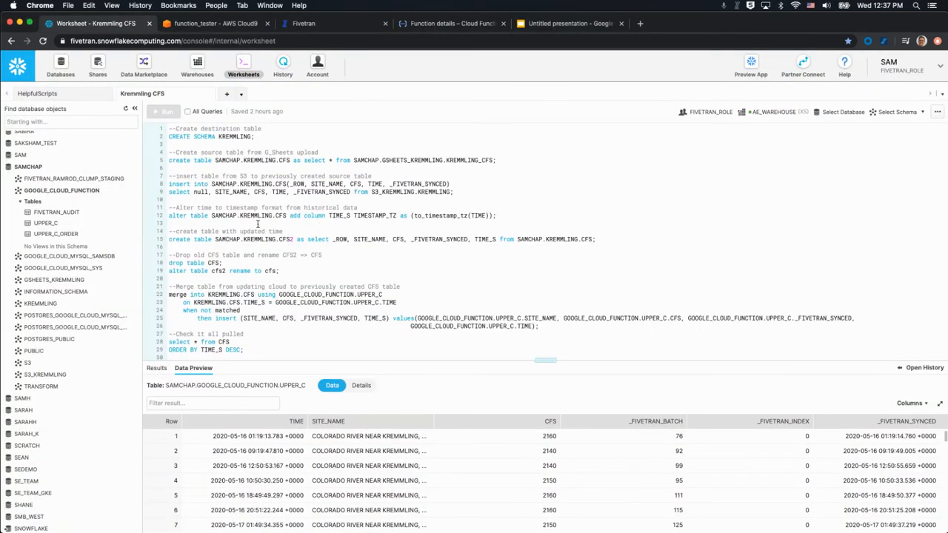
{"action": "left_click", "coordinate": [18, 191]}
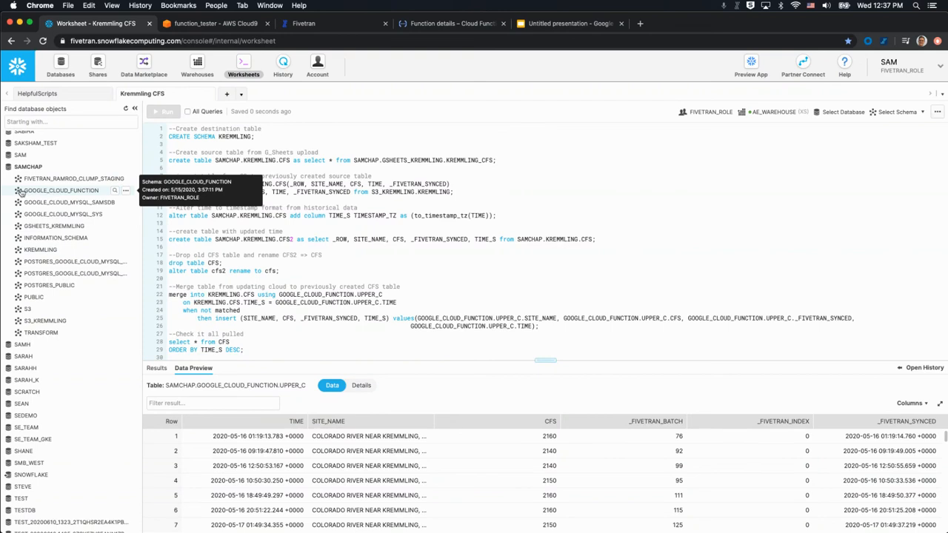
{"action": "left_click", "coordinate": [46, 195]}
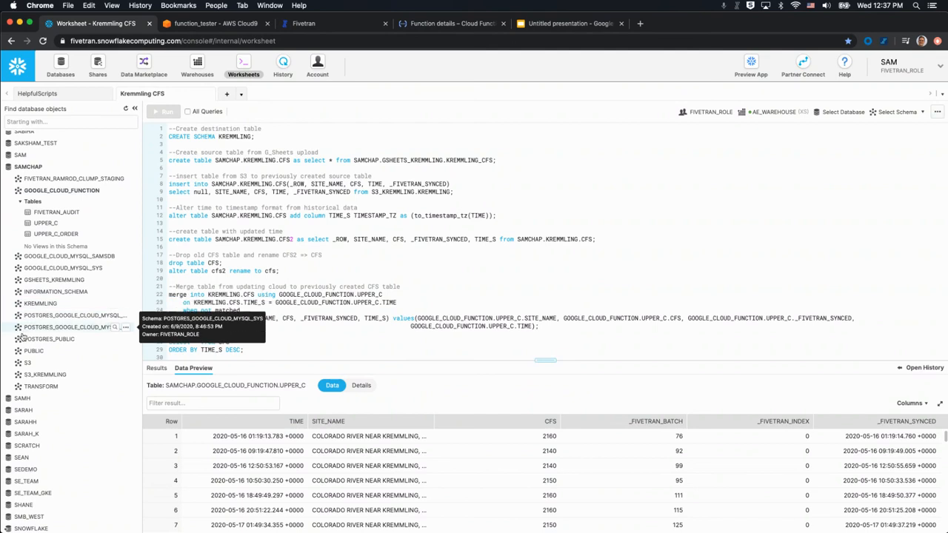
{"action": "left_click", "coordinate": [29, 364]}
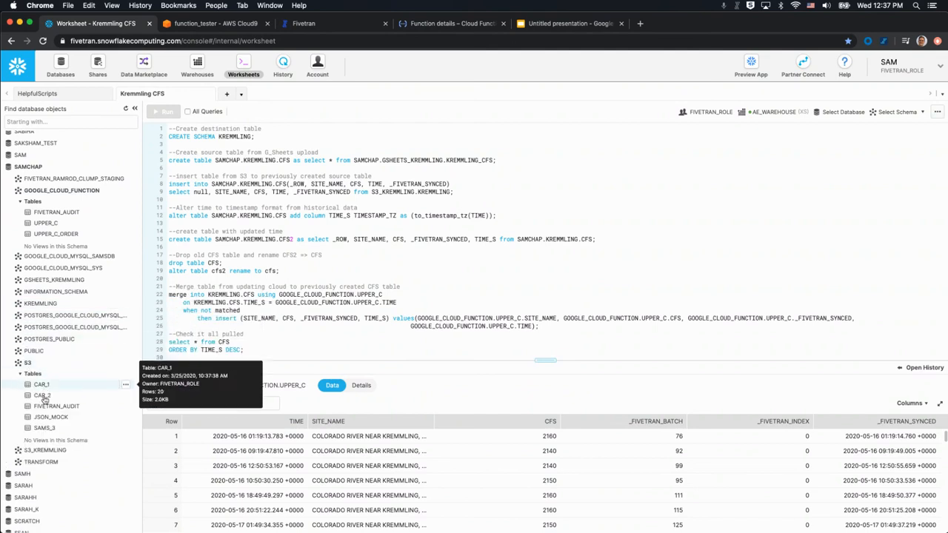
{"action": "left_click", "coordinate": [18, 450]}
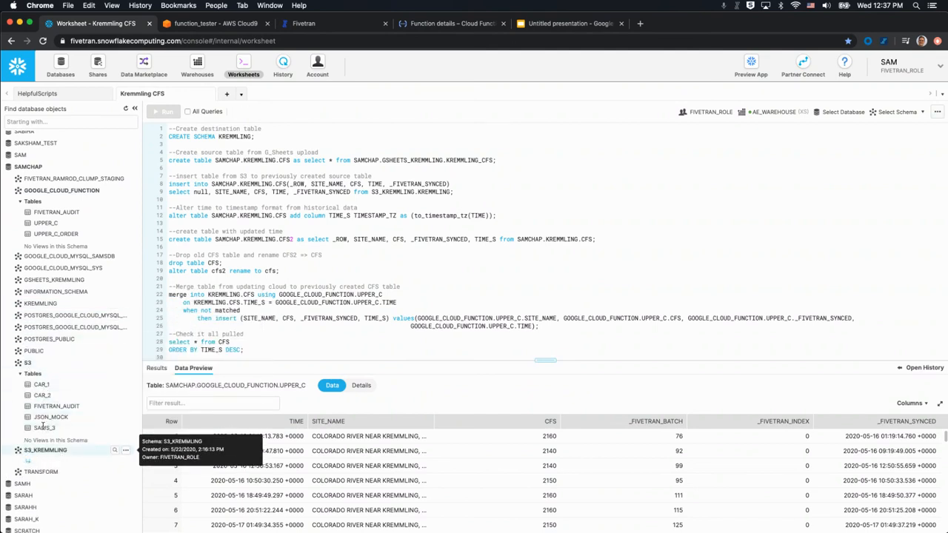
{"action": "left_click", "coordinate": [18, 363]}
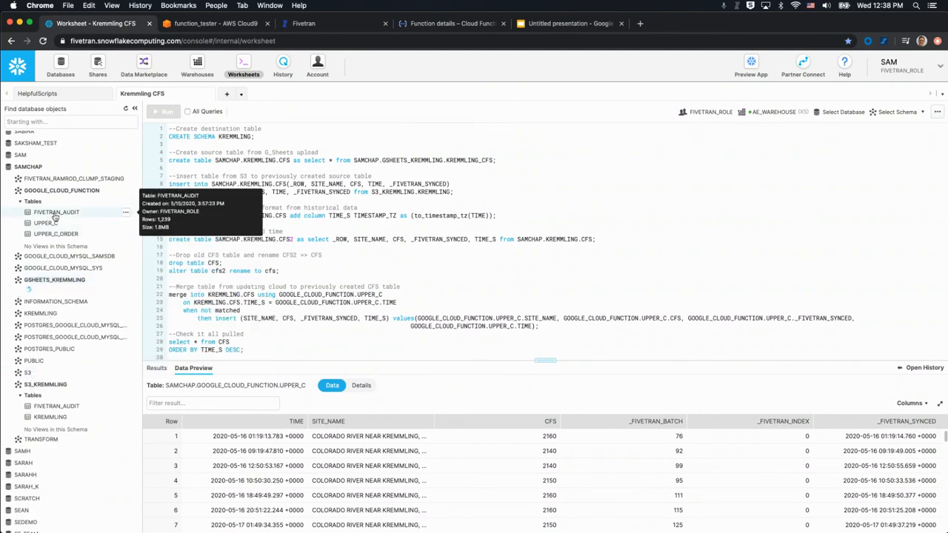
{"action": "left_click", "coordinate": [19, 282]}
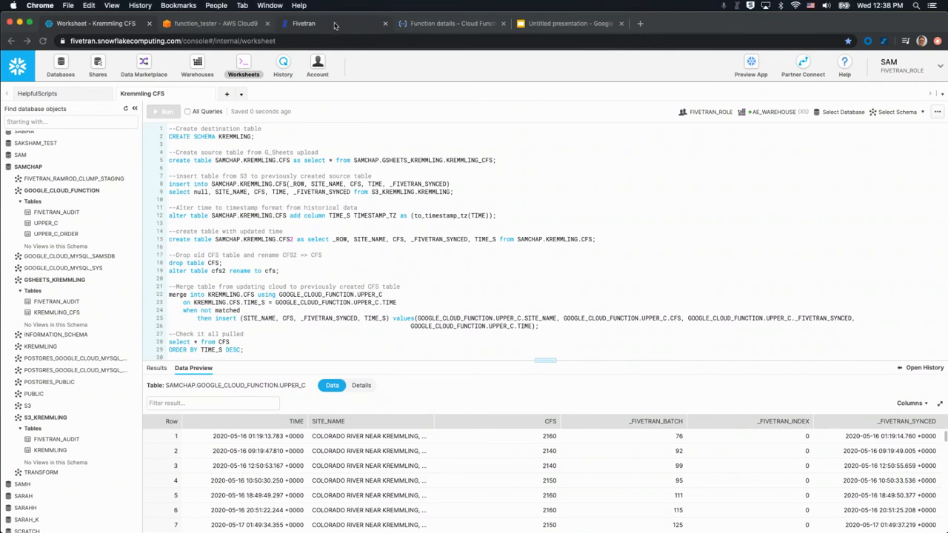
{"action": "left_click", "coordinate": [334, 25]}
Open the Kremmling_CFS_HistNew transformation's edit form and scroll through its merge SQL and upper_c trigger.
{"action": "left_click", "coordinate": [58, 148]}
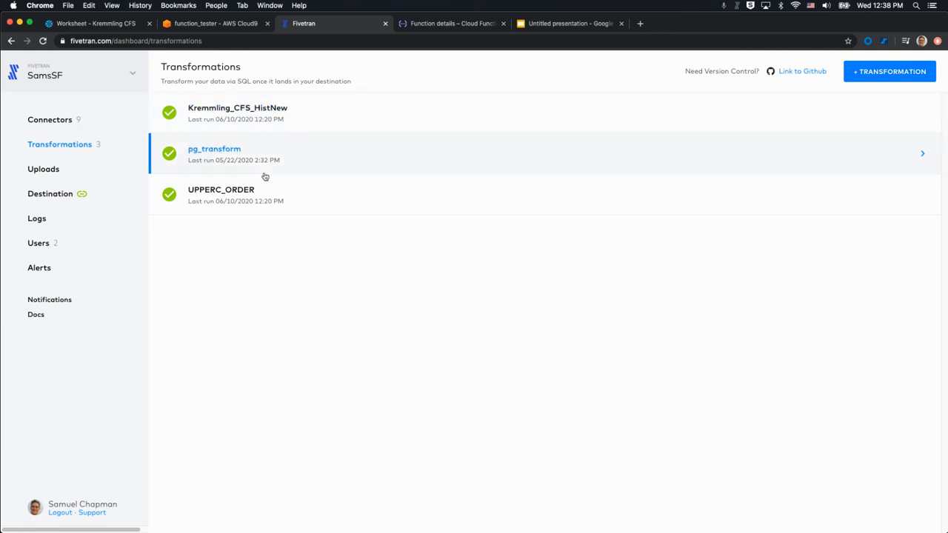
{"action": "left_click", "coordinate": [250, 118]}
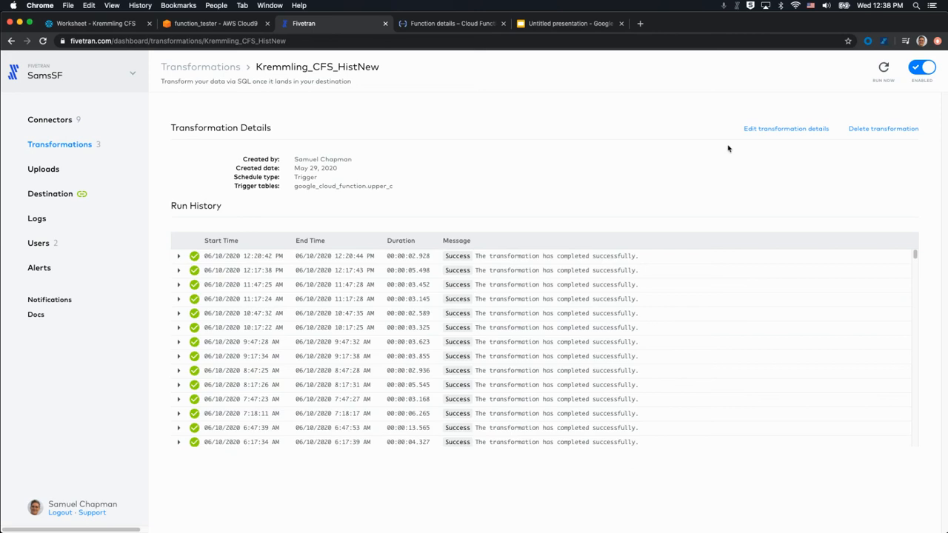
{"action": "left_click", "coordinate": [797, 130]}
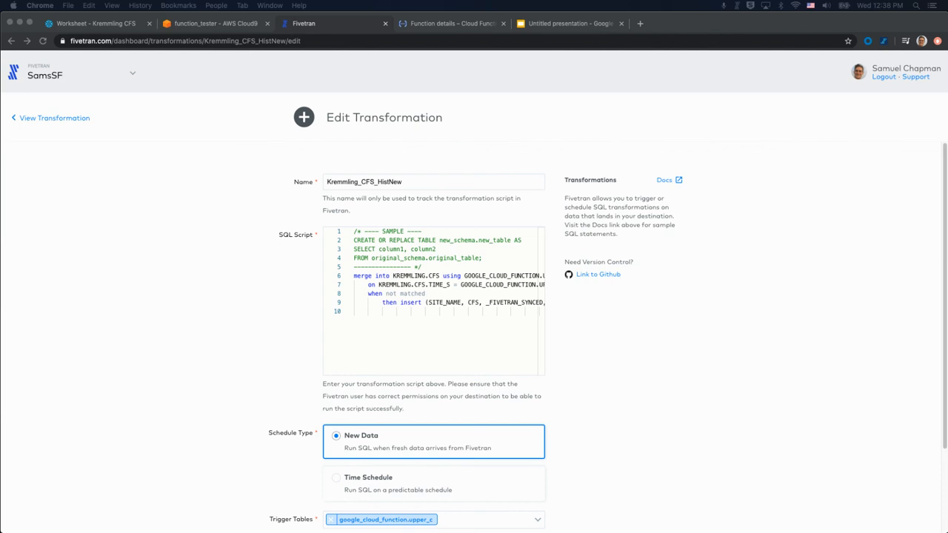
{"action": "left_click", "coordinate": [728, 372]}
{"action": "scroll", "coordinate": [728, 371], "scroll_direction": "down", "scroll_amount": 3}
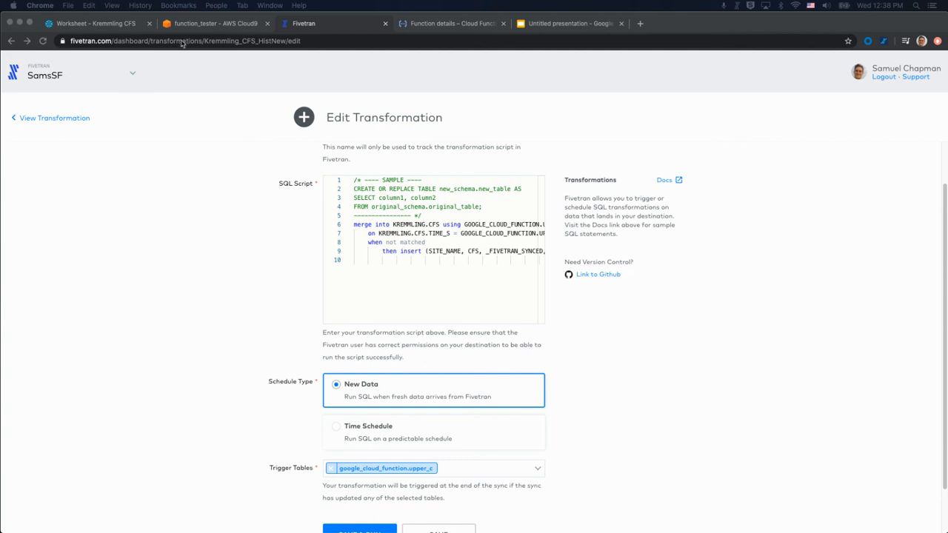
{"action": "left_click", "coordinate": [226, 25]}
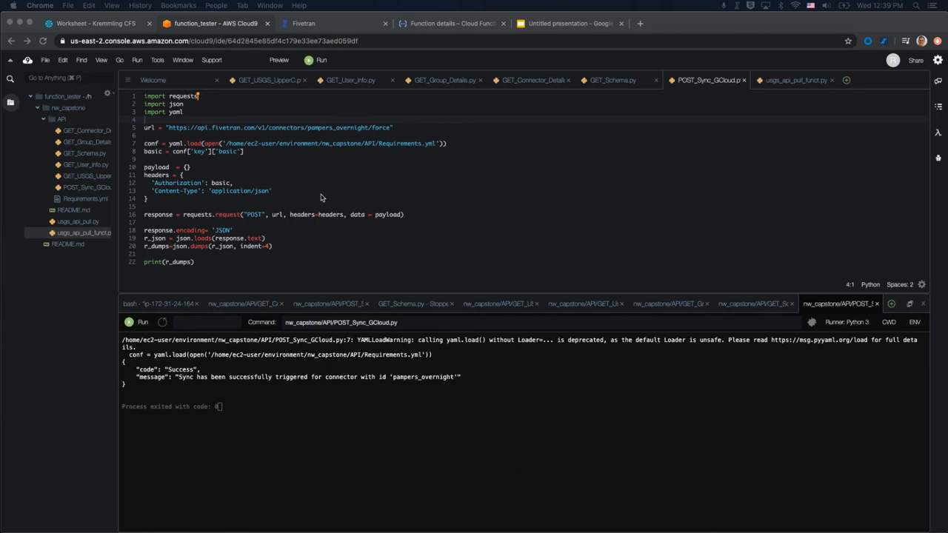
Run POST_Sync_GCloud.py in Cloud9 and highlight its Success sync-triggered output.
{"action": "left_click", "coordinate": [201, 261]}
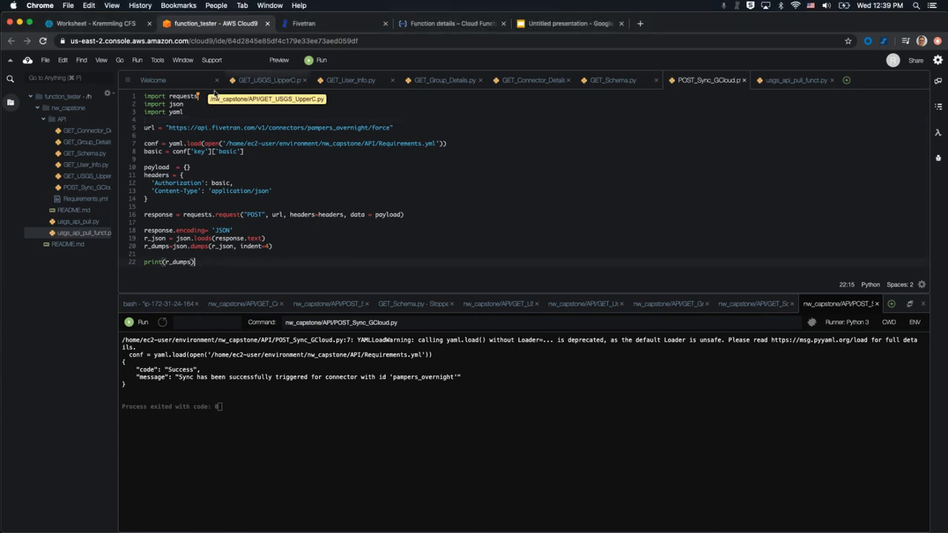
{"action": "left_click", "coordinate": [317, 61]}
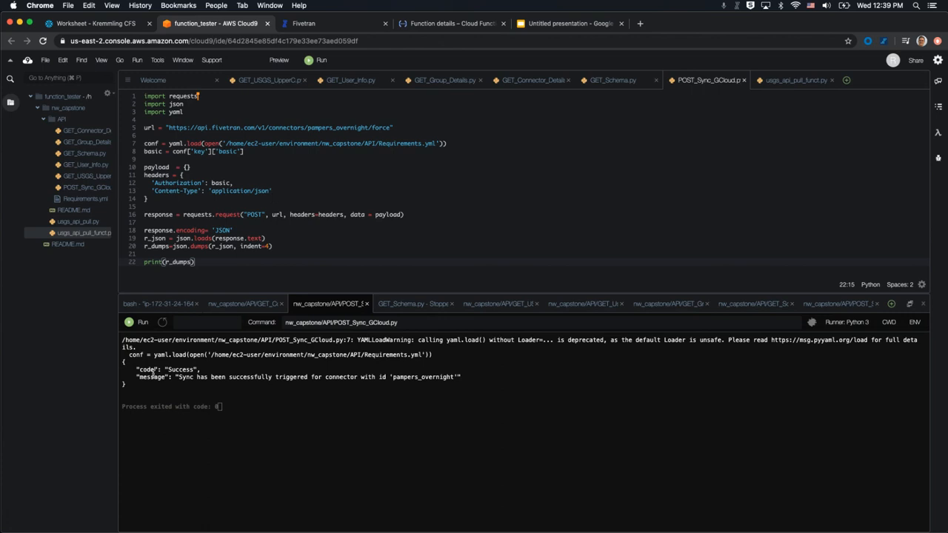
{"action": "left_click_drag", "start_coordinate": [140, 368], "coordinate": [449, 377]}
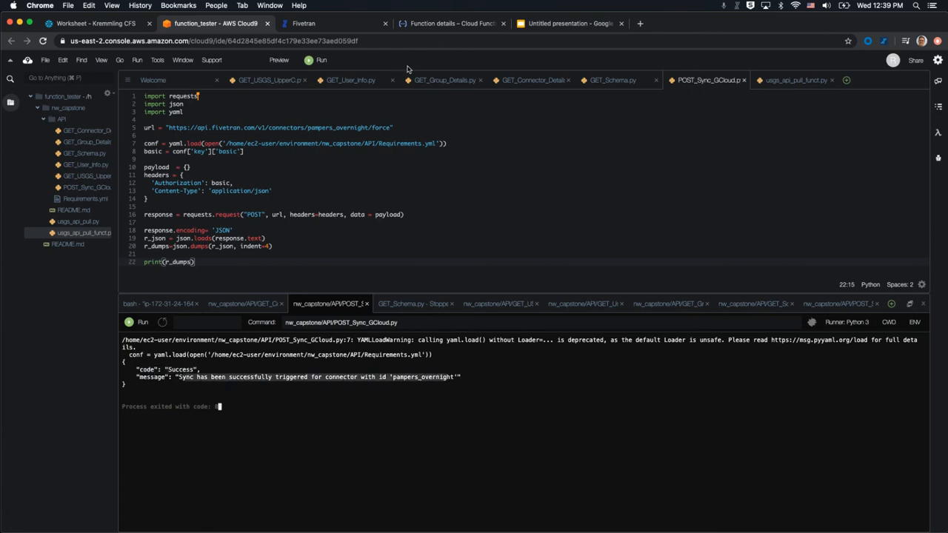
{"action": "left_click", "coordinate": [334, 30]}
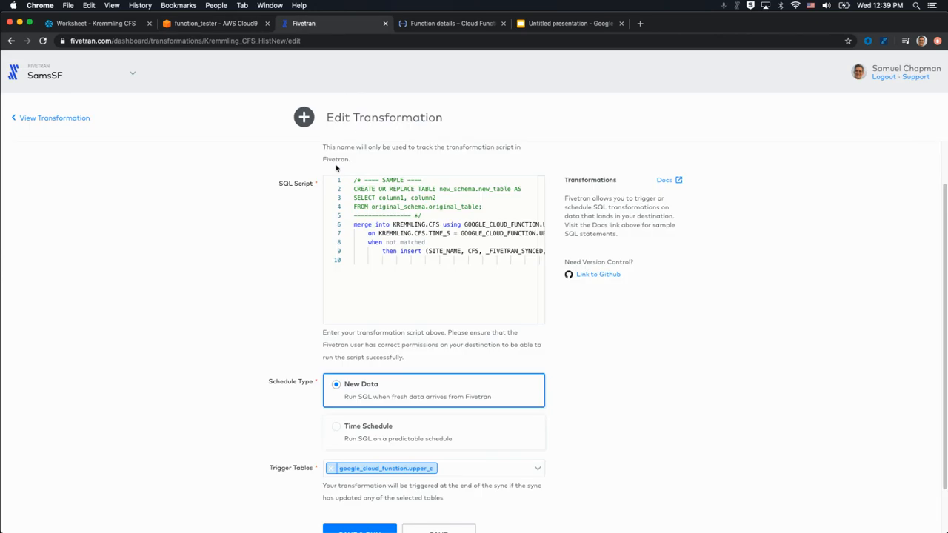
Confirm the google_cloud_function connector shows 'Syncing data', then present the Google Slides deck.
{"action": "left_click", "coordinate": [27, 118]}
{"action": "left_click", "coordinate": [50, 120]}
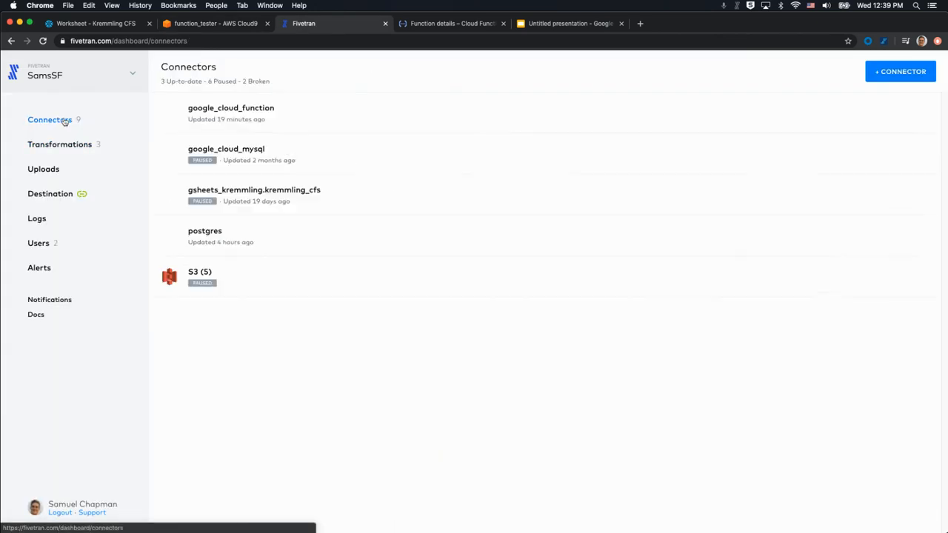
{"action": "left_click", "coordinate": [241, 109]}
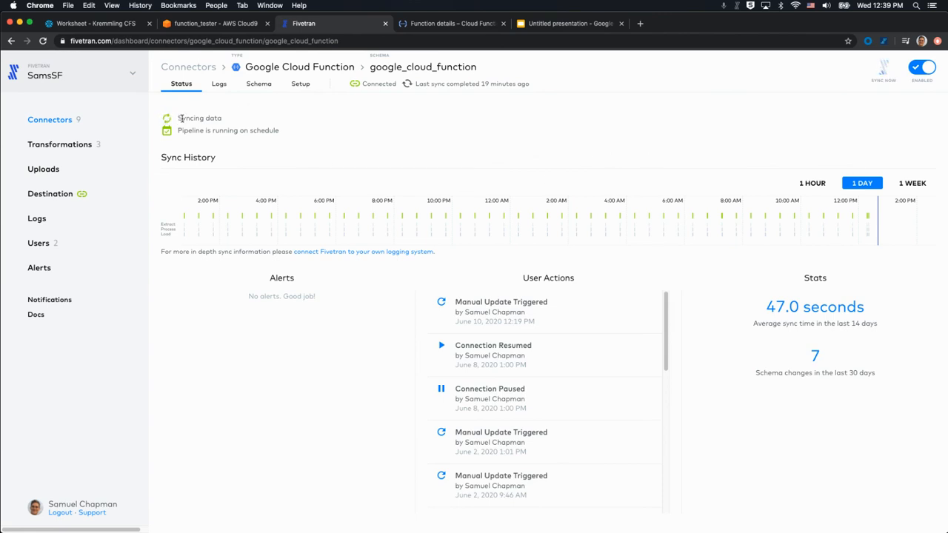
{"action": "left_click_drag", "start_coordinate": [182, 118], "coordinate": [221, 119]}
{"action": "left_click", "coordinate": [226, 120]}
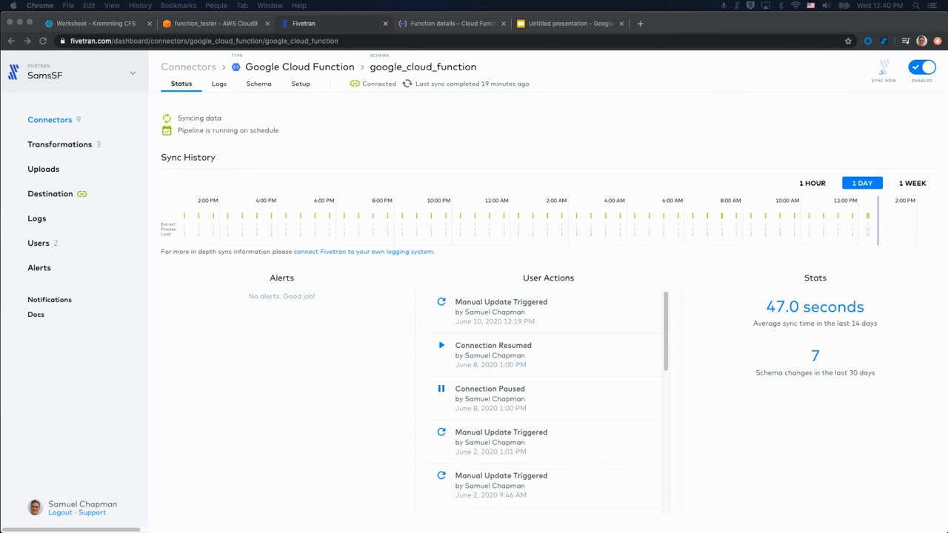
{"action": "left_click", "coordinate": [561, 23]}
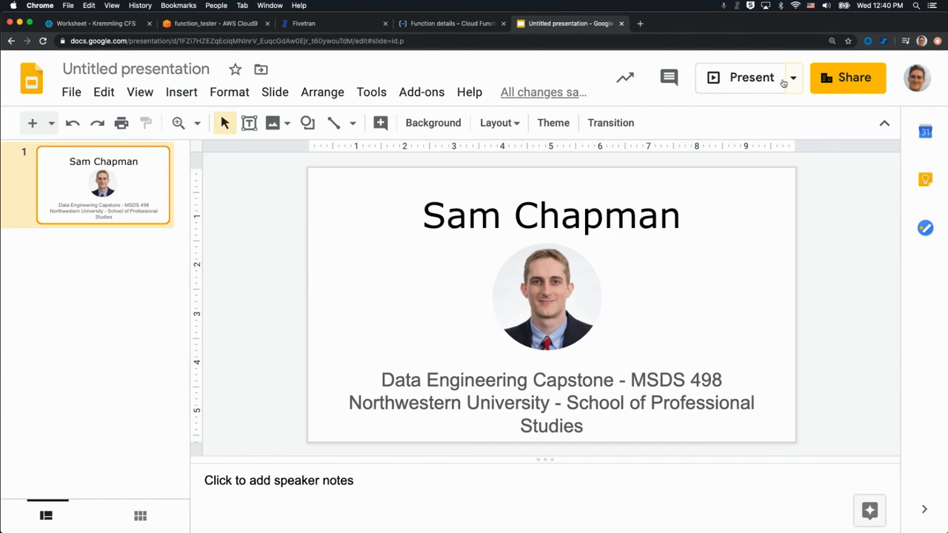